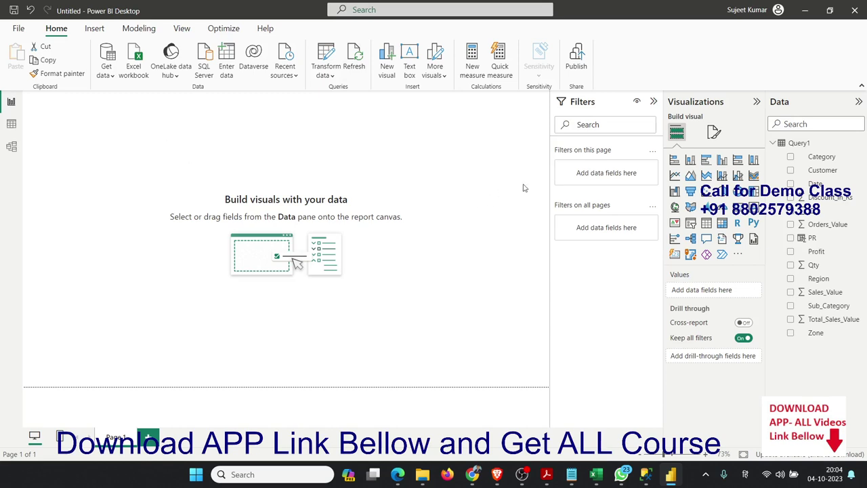
Step: Add a small gauge at the top-left showing Sum of Qty
{"action": "left_click", "coordinate": [723, 209]}
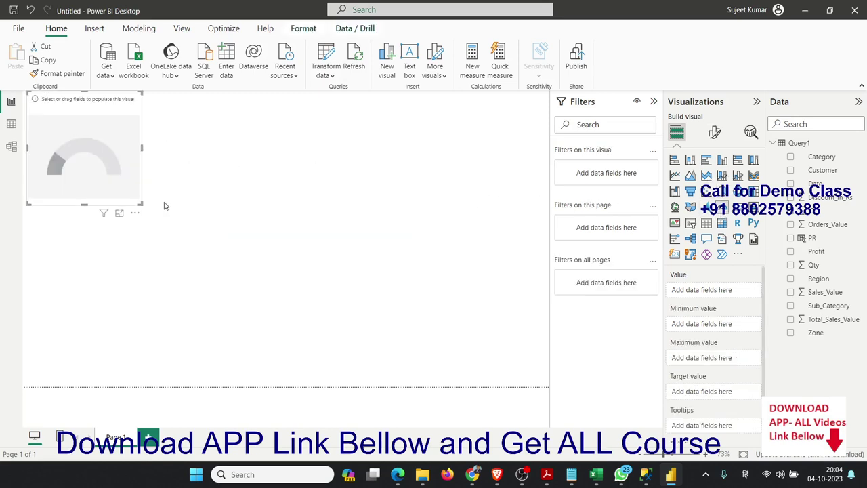
{"action": "left_click_drag", "start_coordinate": [141, 202], "coordinate": [126, 166]}
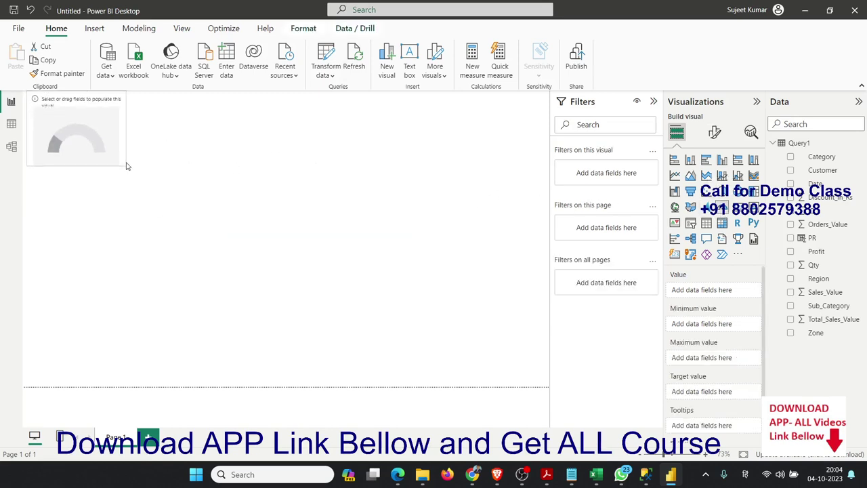
{"action": "mouse_move", "coordinate": [813, 265]}
{"action": "left_mouse_down"}
{"action": "mouse_move", "coordinate": [102, 148]}
{"action": "mouse_move", "coordinate": [111, 165]}
{"action": "left_mouse_up"}
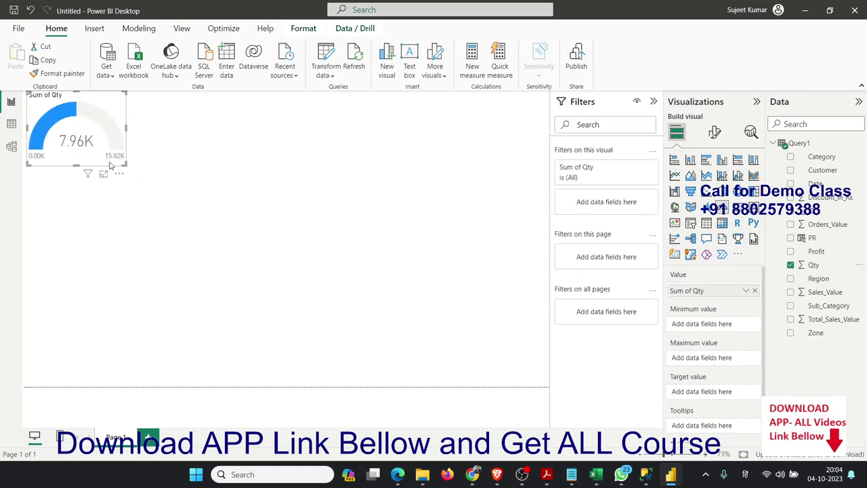
{"action": "left_click", "coordinate": [434, 119]}
Step: Add a second gauge at the top-right showing Sum of Sales_Value
{"action": "left_click", "coordinate": [723, 207]}
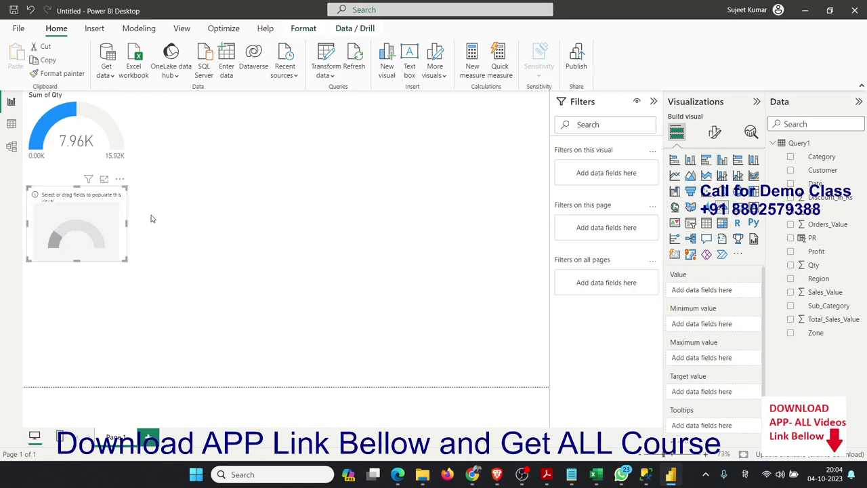
{"action": "left_click_drag", "start_coordinate": [152, 218], "coordinate": [544, 114]}
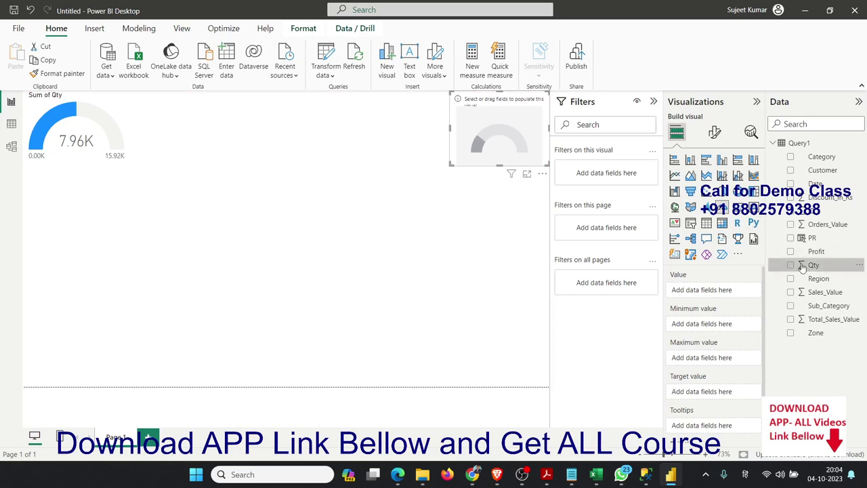
{"action": "mouse_move", "coordinate": [813, 265]}
{"action": "left_mouse_down"}
{"action": "mouse_move", "coordinate": [533, 149]}
{"action": "mouse_move", "coordinate": [807, 265]}
{"action": "mouse_move", "coordinate": [526, 156]}
{"action": "left_mouse_up"}
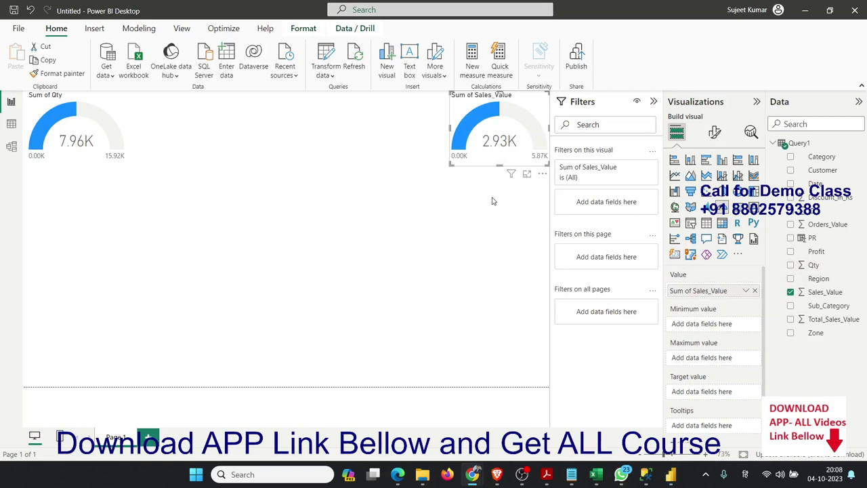
{"action": "left_click", "coordinate": [494, 200]}
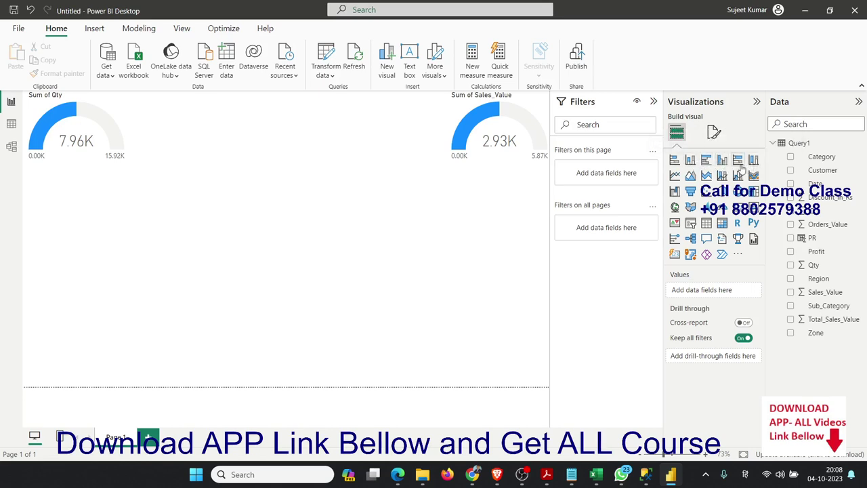
Step: Place an enlarged column chart under the Qty gauge with Region on the axis and Qty as values
{"action": "left_click", "coordinate": [723, 161]}
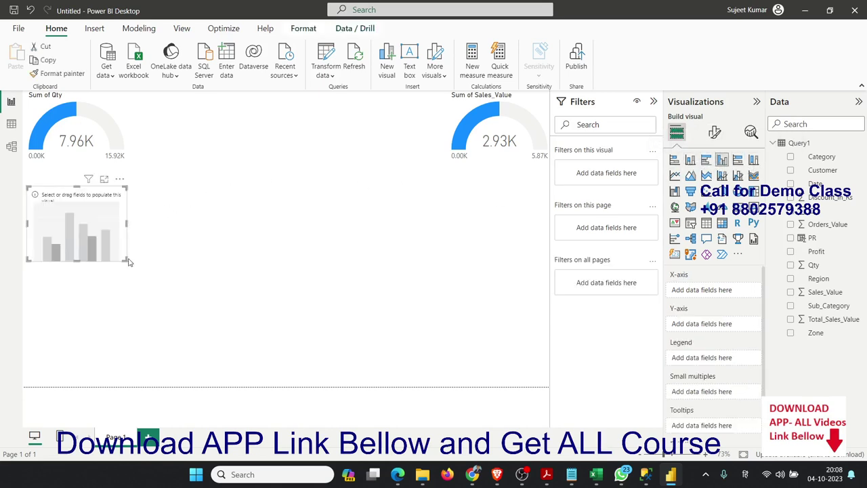
{"action": "left_click_drag", "start_coordinate": [126, 258], "coordinate": [175, 279]}
{"action": "left_click_drag", "start_coordinate": [151, 236], "coordinate": [150, 226]}
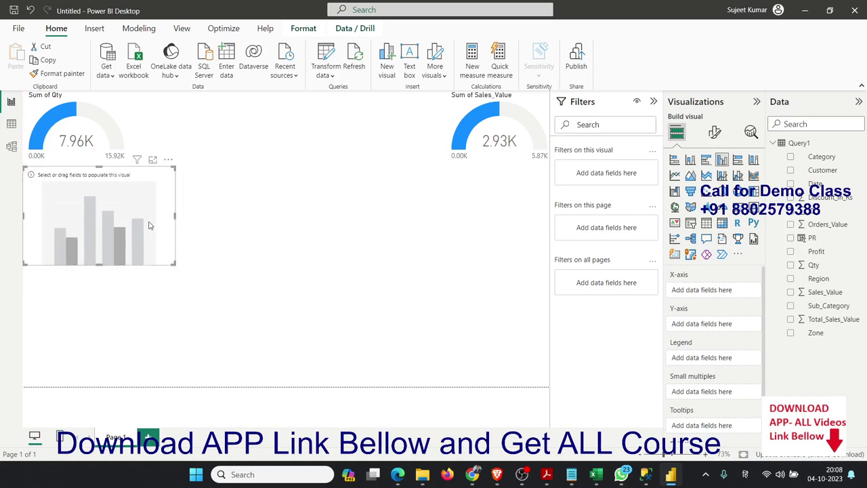
{"action": "left_click_drag", "start_coordinate": [170, 264], "coordinate": [174, 263]}
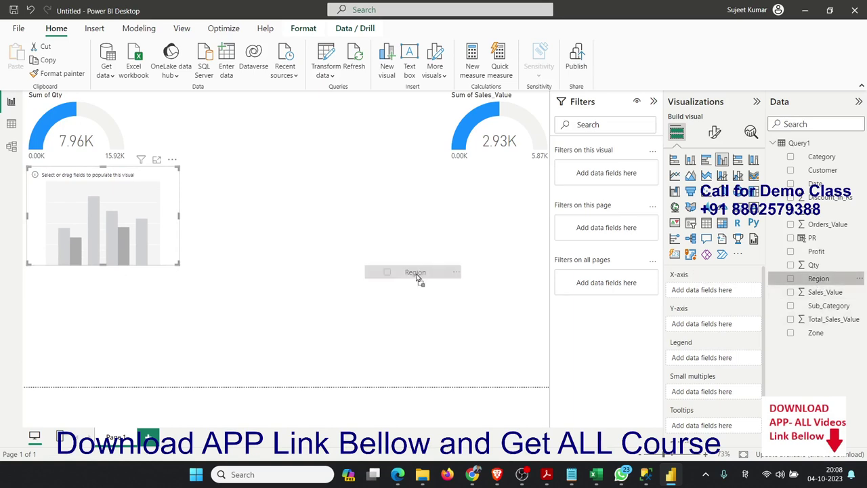
{"action": "left_click_drag", "start_coordinate": [819, 278], "coordinate": [129, 242]}
{"action": "left_click_drag", "start_coordinate": [813, 265], "coordinate": [129, 226]}
{"action": "left_click", "coordinate": [343, 254]}
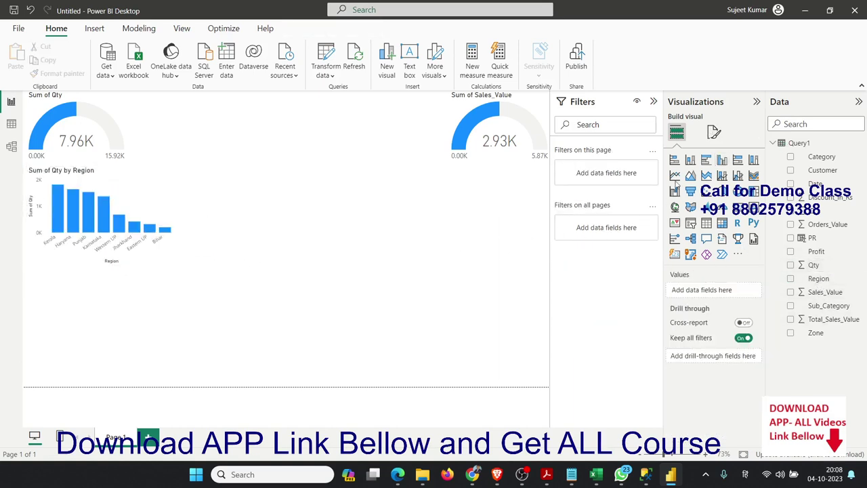
Step: Build a Sales_Value by Region bar chart mid-page, switching it from 100% stacked to clustered
{"action": "left_click", "coordinate": [738, 162]}
{"action": "mouse_move", "coordinate": [104, 306]}
{"action": "left_mouse_down"}
{"action": "mouse_move", "coordinate": [315, 276]}
{"action": "mouse_move", "coordinate": [265, 200]}
{"action": "mouse_move", "coordinate": [274, 204]}
{"action": "left_mouse_up"}
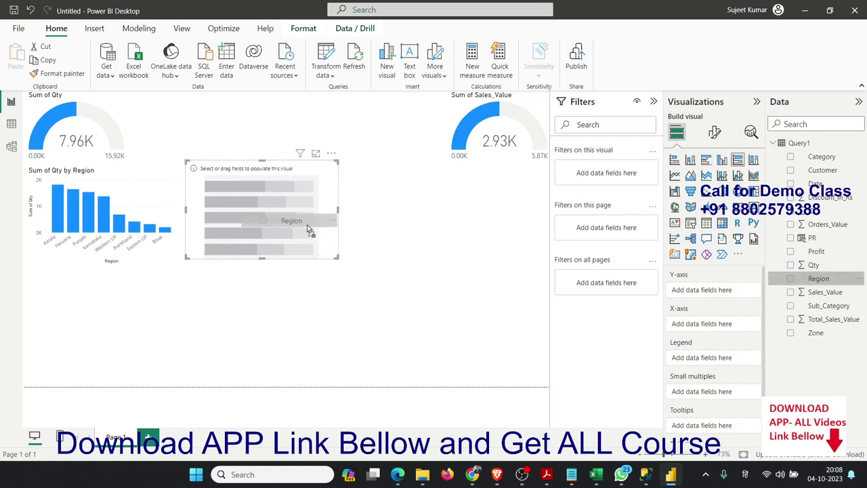
{"action": "left_click_drag", "start_coordinate": [835, 286], "coordinate": [304, 228]}
{"action": "left_click_drag", "start_coordinate": [814, 281], "coordinate": [250, 214]}
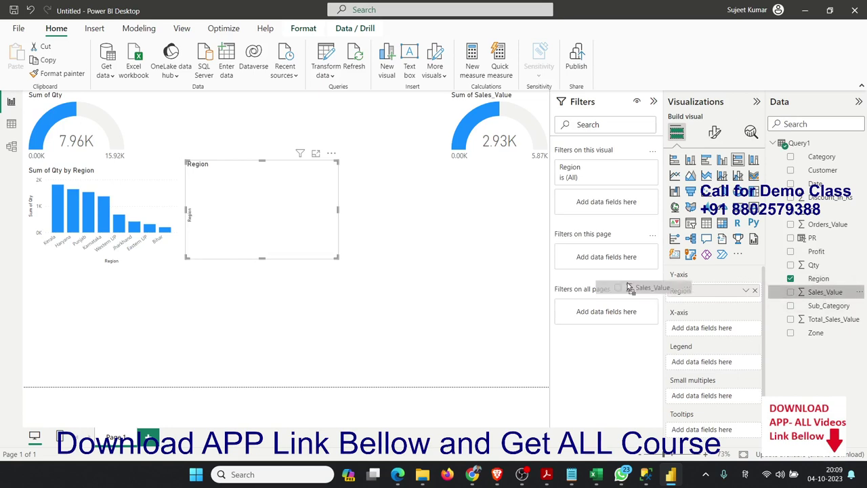
{"action": "left_click_drag", "start_coordinate": [818, 293], "coordinate": [288, 226]}
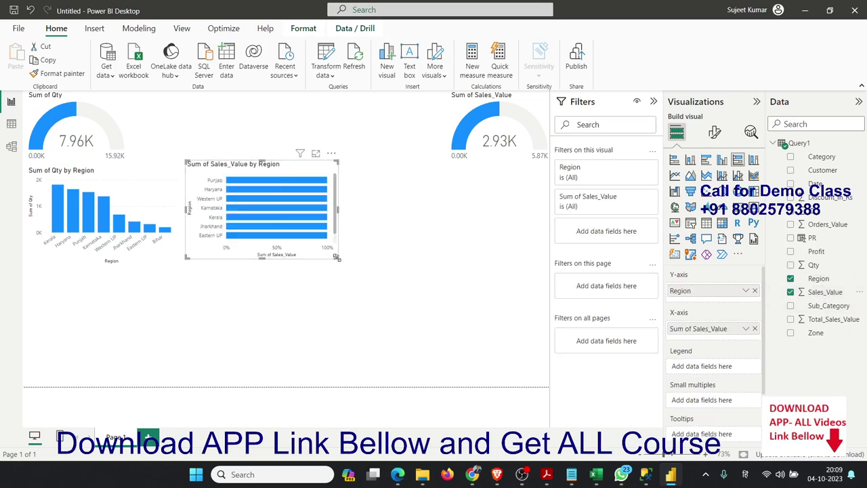
{"action": "left_click", "coordinate": [706, 159]}
{"action": "left_click_drag", "start_coordinate": [225, 170], "coordinate": [220, 170]}
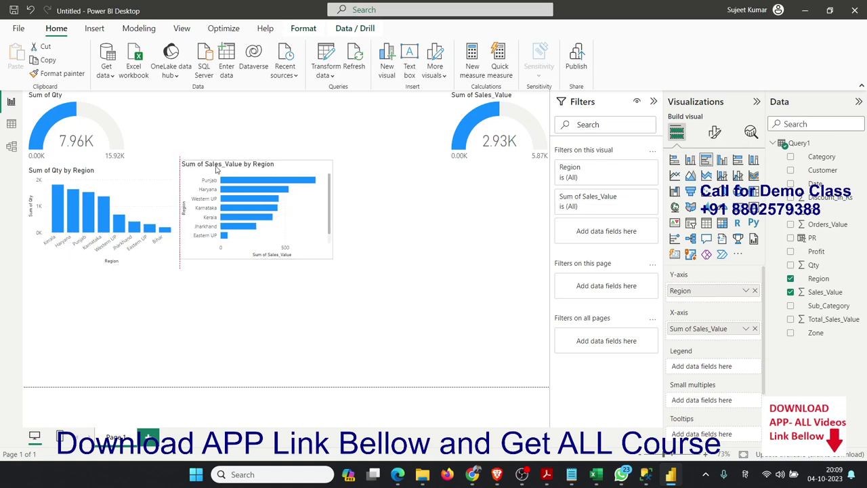
{"action": "left_click", "coordinate": [437, 220]}
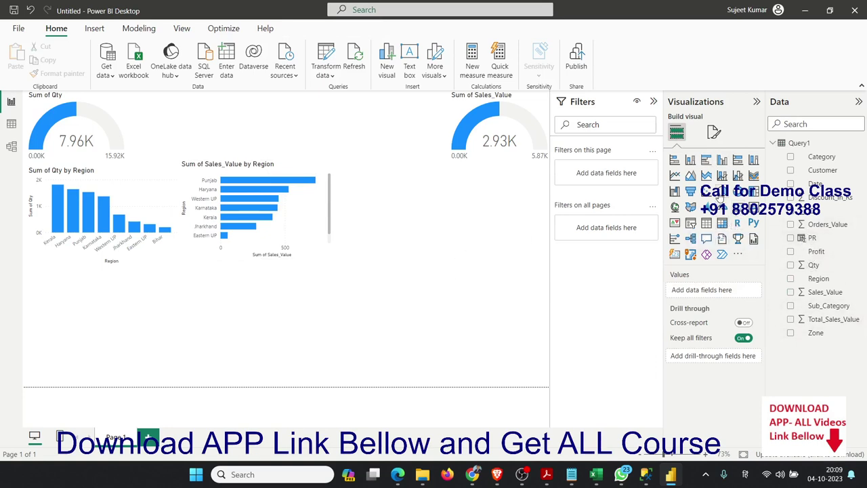
Step: Place a pie chart right of the bar chart with Region as legend and PR as values, then enlarge it
{"action": "left_click", "coordinate": [720, 196]}
{"action": "mouse_move", "coordinate": [150, 316]}
{"action": "left_mouse_down"}
{"action": "mouse_move", "coordinate": [469, 213]}
{"action": "mouse_move", "coordinate": [468, 205]}
{"action": "left_mouse_up"}
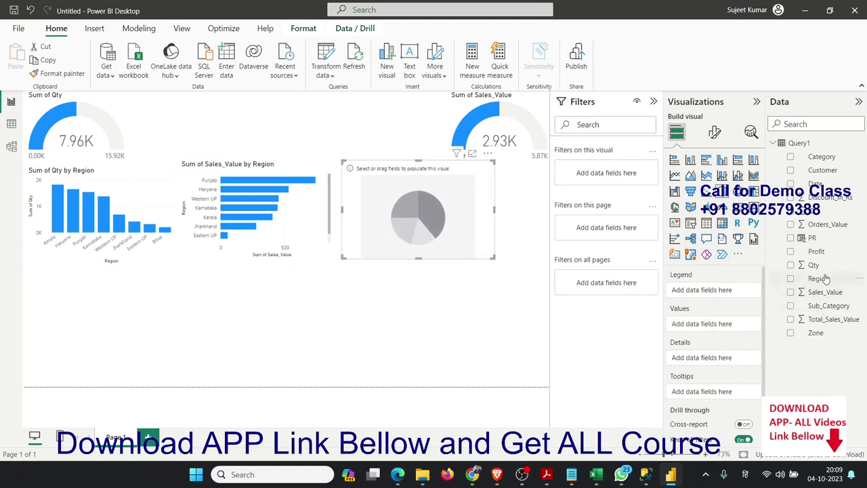
{"action": "left_click_drag", "start_coordinate": [820, 278], "coordinate": [474, 223]}
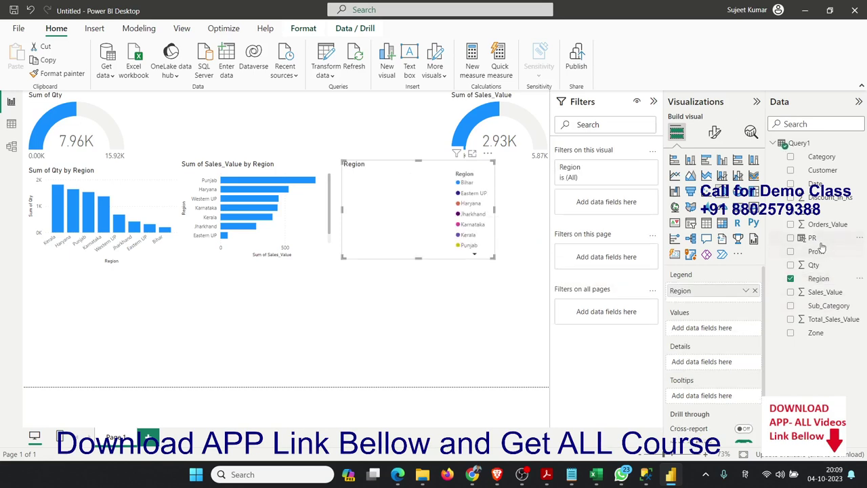
{"action": "left_click_drag", "start_coordinate": [813, 238], "coordinate": [434, 219]}
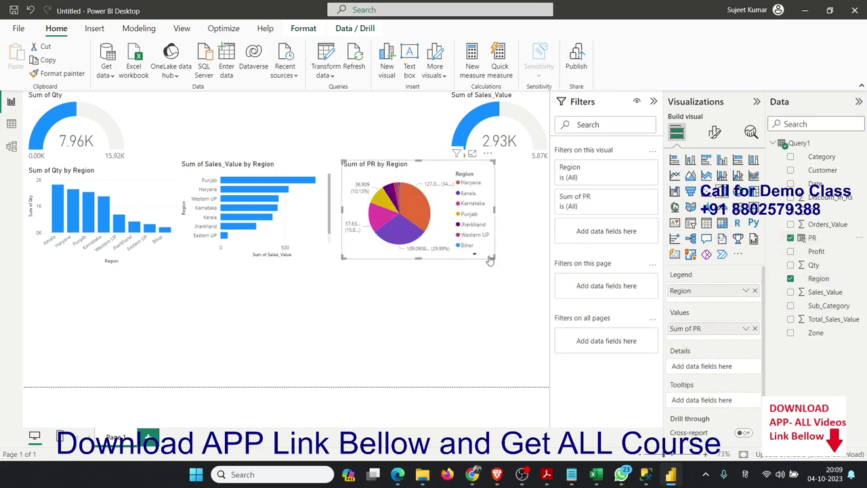
{"action": "left_click_drag", "start_coordinate": [493, 257], "coordinate": [545, 264]}
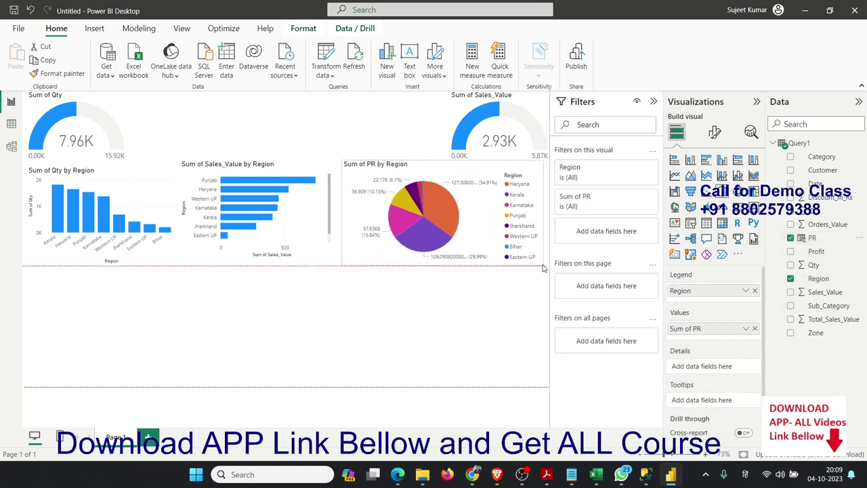
Step: Build a line chart along the page bottom with Date on the x-axis and PR as values, then narrow it
{"action": "left_click", "coordinate": [449, 322]}
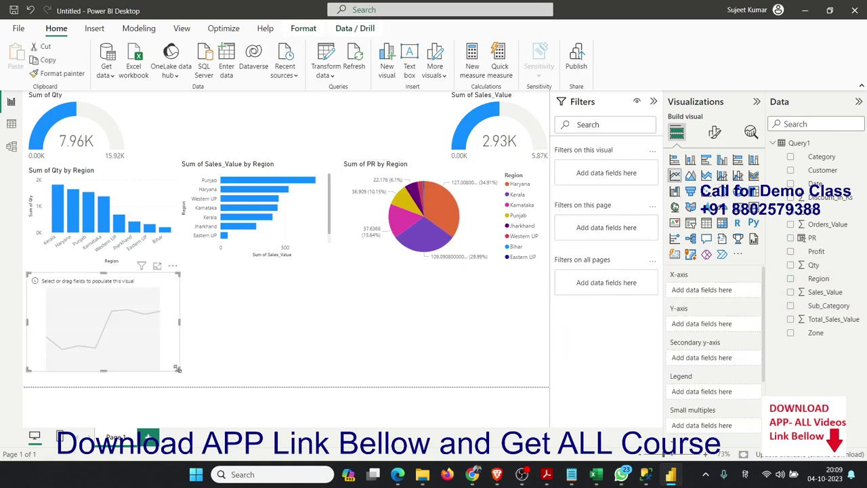
{"action": "left_click_drag", "start_coordinate": [177, 369], "coordinate": [437, 381]}
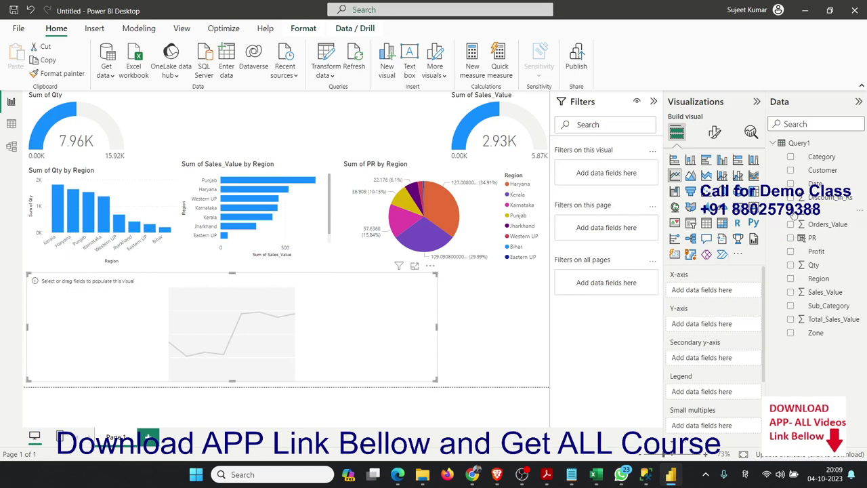
{"action": "left_click_drag", "start_coordinate": [816, 184], "coordinate": [291, 325]}
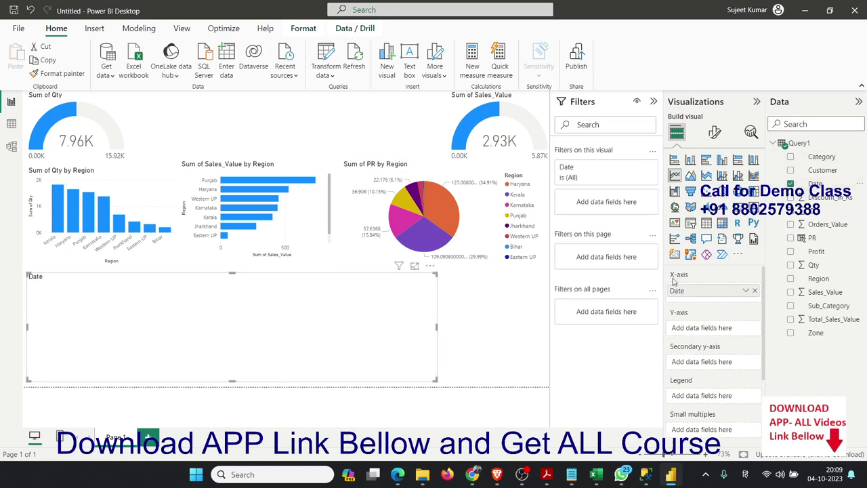
{"action": "left_click_drag", "start_coordinate": [812, 238], "coordinate": [303, 352]}
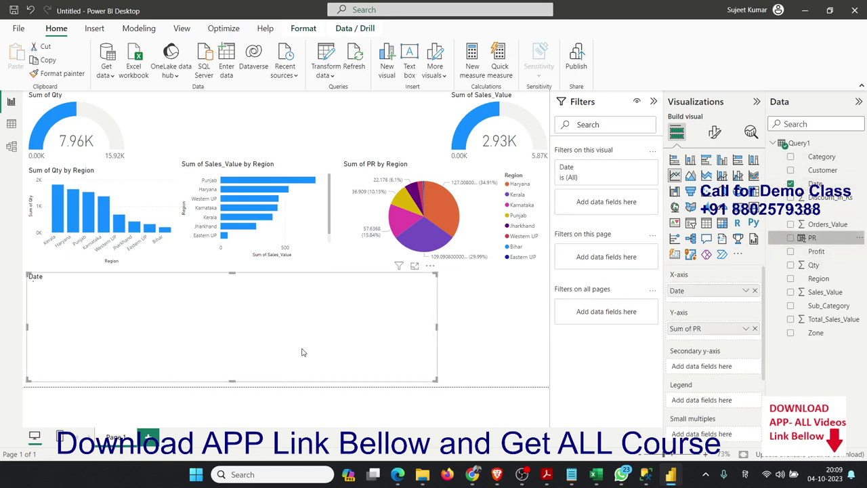
{"action": "left_click_drag", "start_coordinate": [434, 383], "coordinate": [353, 383]}
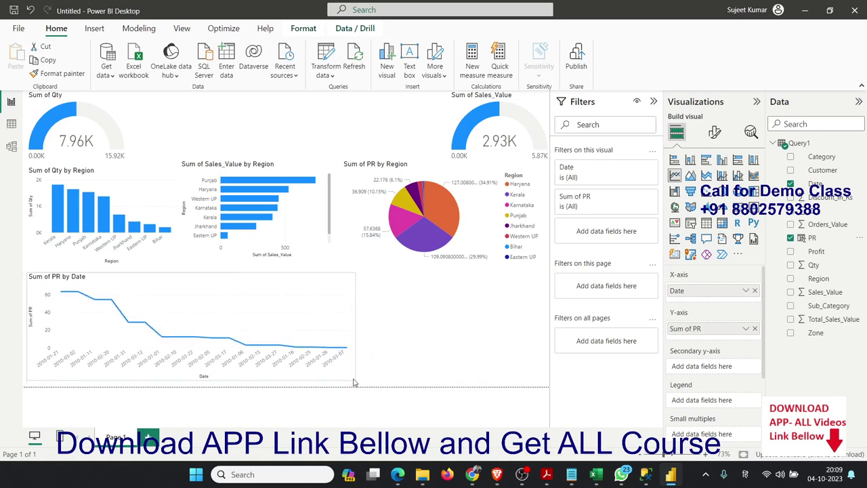
{"action": "left_click", "coordinate": [439, 357]}
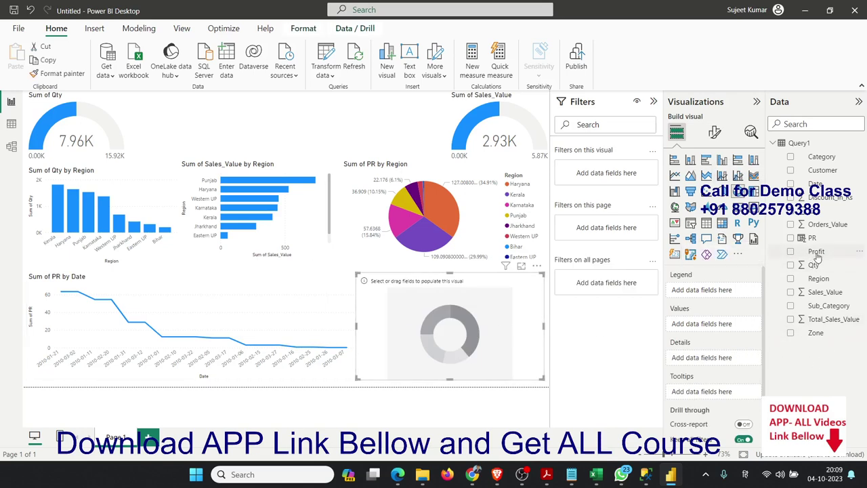
Step: Give the donut chart PR values split by Customer, undoing an accidental switch to a slicer
{"action": "left_click", "coordinate": [813, 238]}
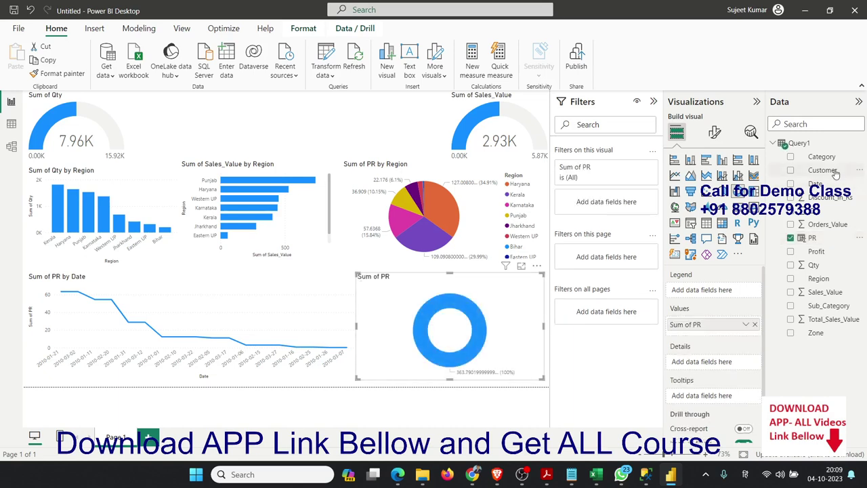
{"action": "left_click_drag", "start_coordinate": [823, 170], "coordinate": [502, 335]}
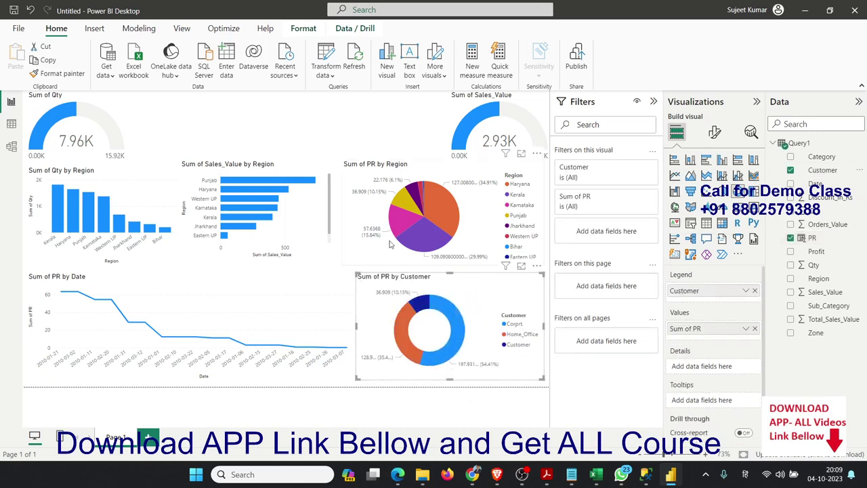
{"action": "left_click", "coordinate": [692, 225]}
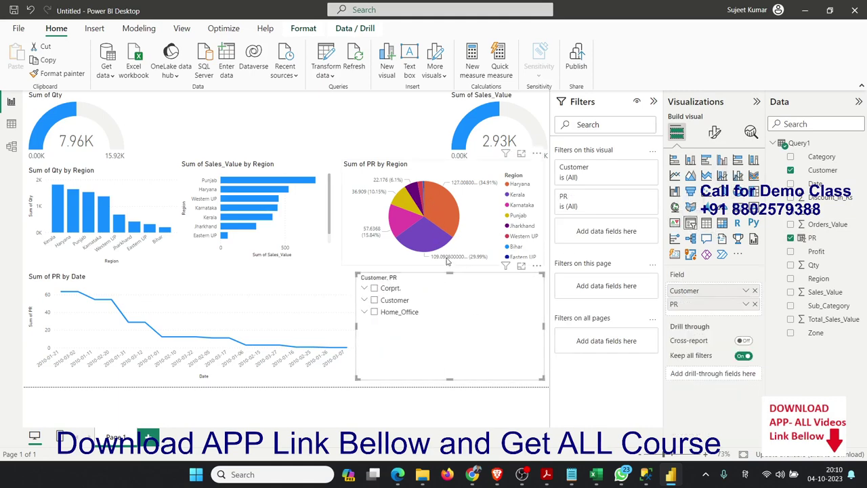
{"action": "key", "text": "ctrl+z"}
{"action": "left_click", "coordinate": [260, 124]}
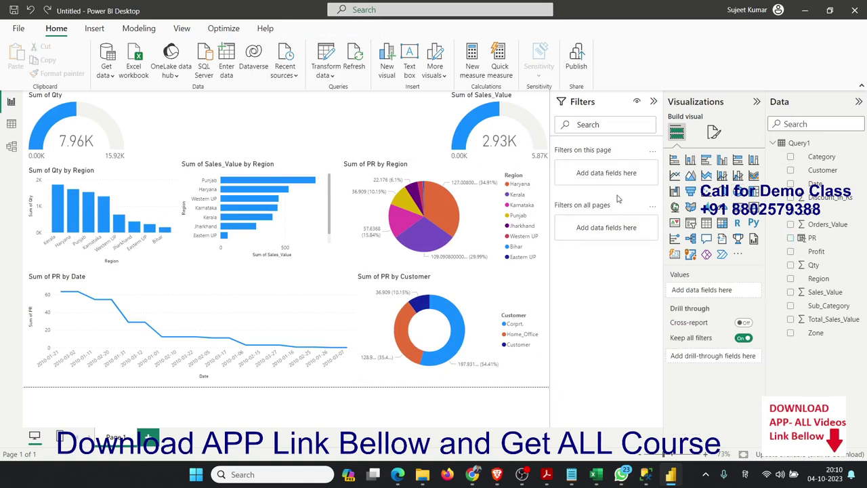
Step: Add a slicer at the page top using Customer instead of Category, and bring up its formatting options
{"action": "left_click", "coordinate": [690, 224]}
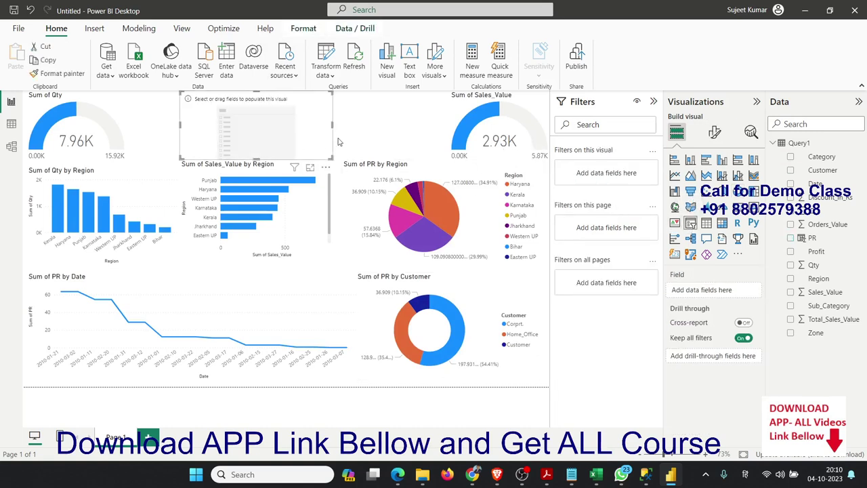
{"action": "mouse_move", "coordinate": [324, 142]}
{"action": "left_mouse_down"}
{"action": "mouse_move", "coordinate": [332, 141]}
{"action": "mouse_move", "coordinate": [328, 153]}
{"action": "mouse_move", "coordinate": [359, 136]}
{"action": "left_mouse_up"}
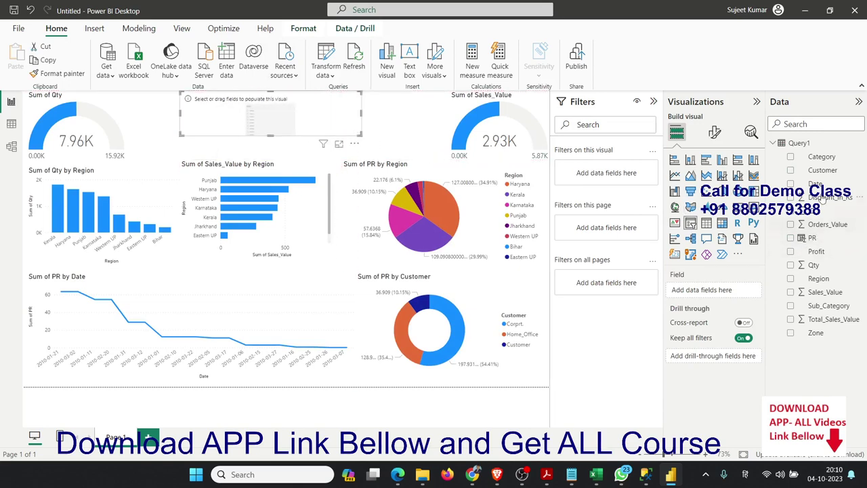
{"action": "left_click_drag", "start_coordinate": [822, 157], "coordinate": [333, 124]}
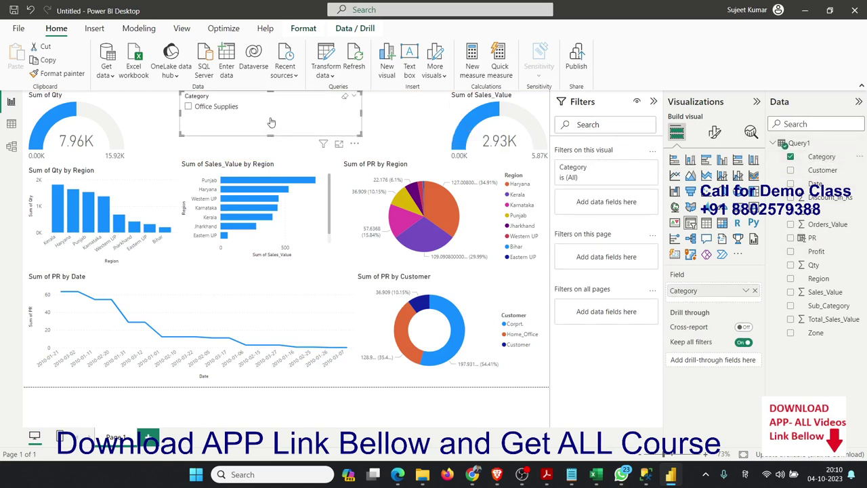
{"action": "left_click", "coordinate": [755, 291]}
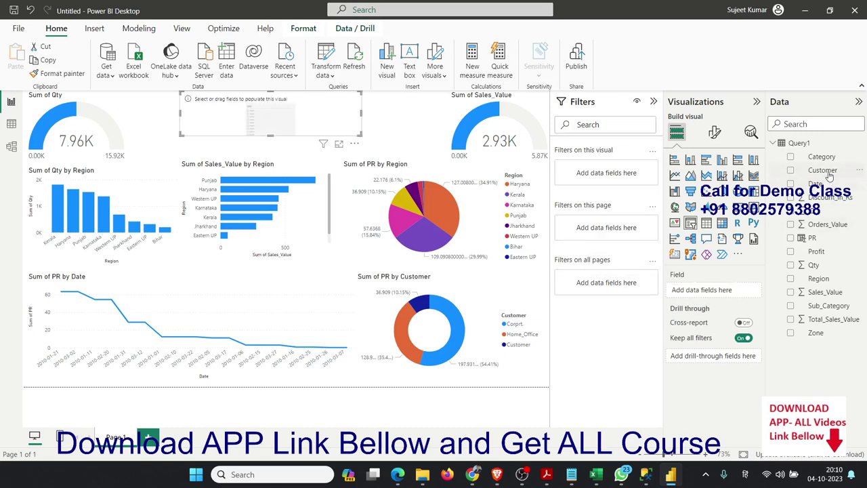
{"action": "left_click_drag", "start_coordinate": [830, 177], "coordinate": [275, 113]}
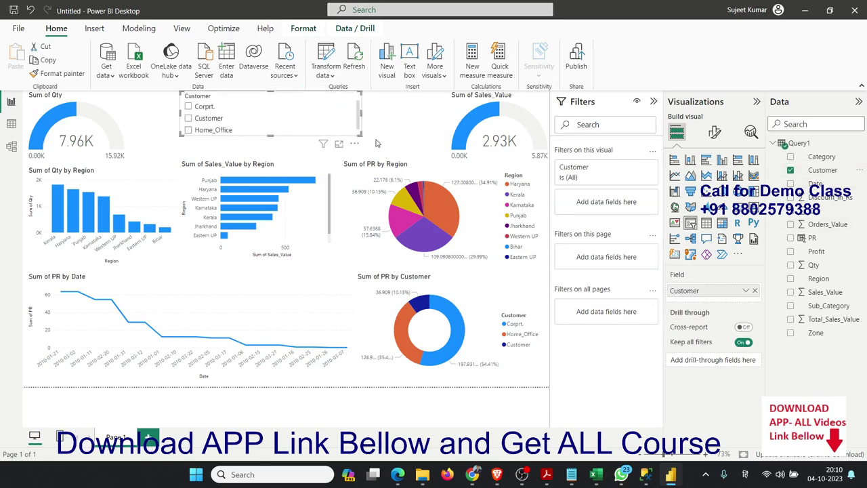
{"action": "left_click", "coordinate": [715, 133]}
Step: Set the Customer slicer style to Tile and resize it wider and shorter
{"action": "left_click", "coordinate": [687, 211]}
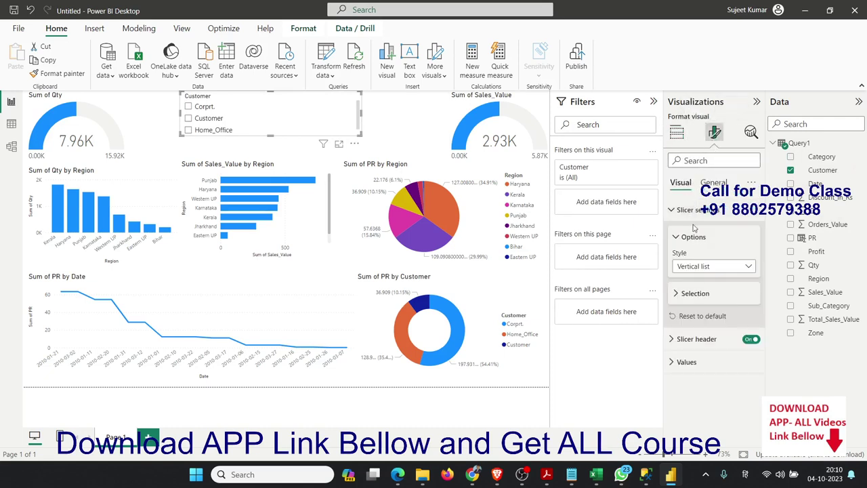
{"action": "left_click", "coordinate": [710, 267]}
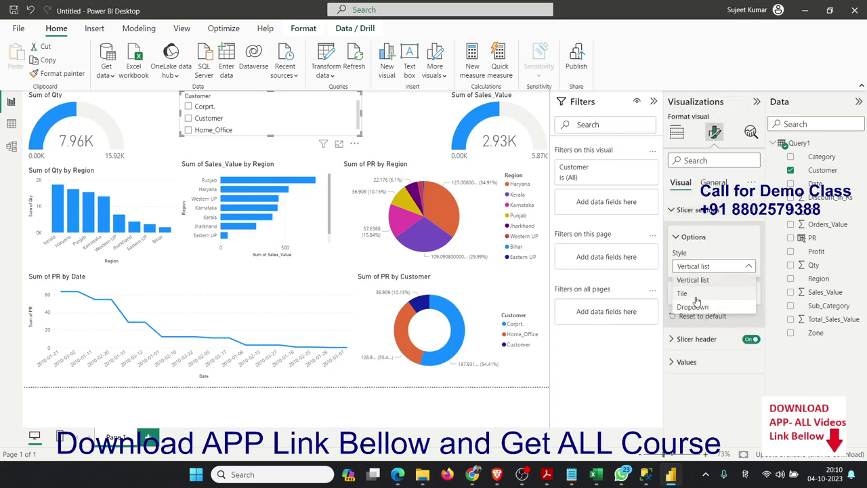
{"action": "left_click", "coordinate": [683, 293]}
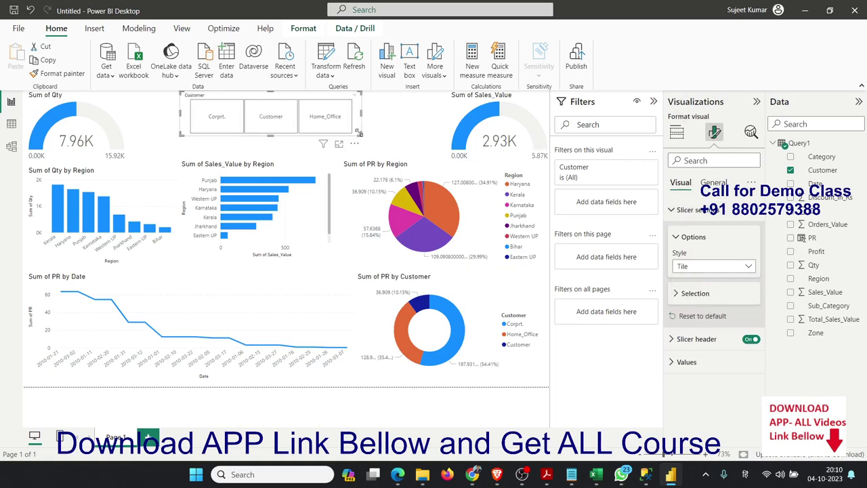
{"action": "left_click_drag", "start_coordinate": [360, 134], "coordinate": [410, 120]}
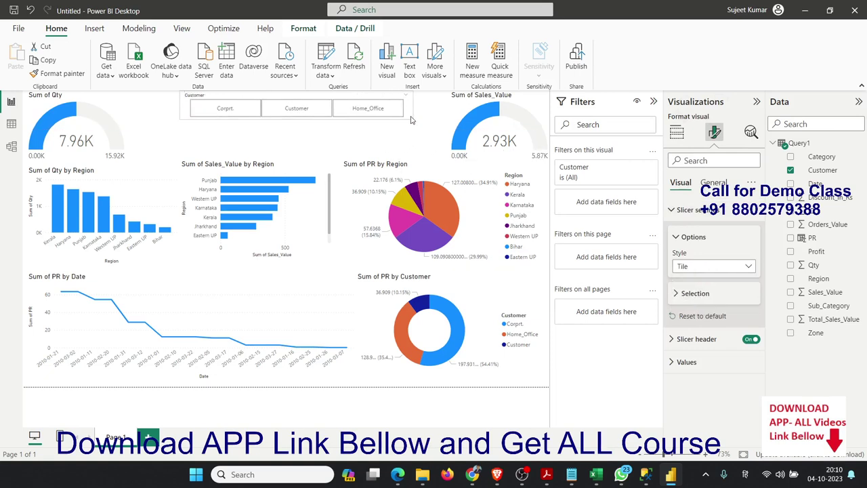
{"action": "left_click", "coordinate": [225, 108]}
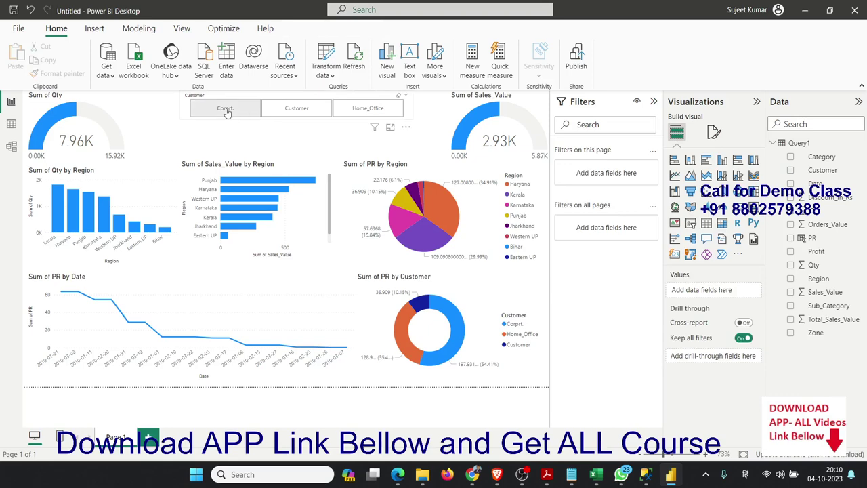
{"action": "left_click", "coordinate": [306, 112]}
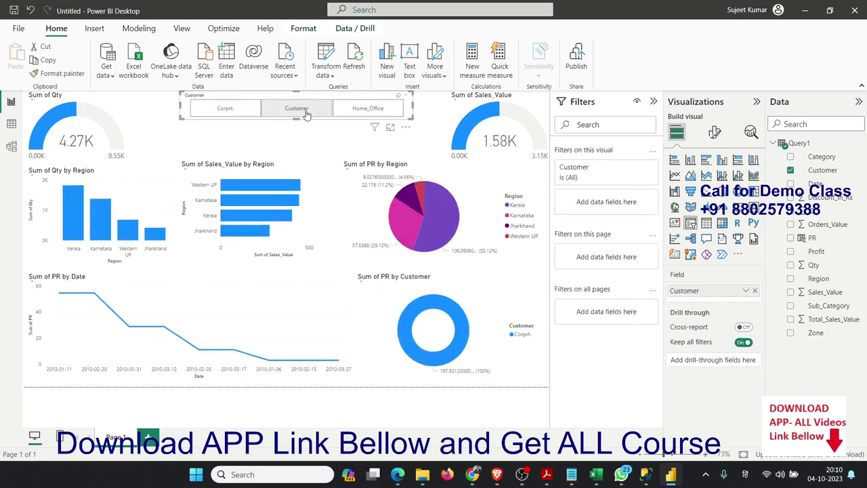
{"action": "left_click", "coordinate": [353, 114]}
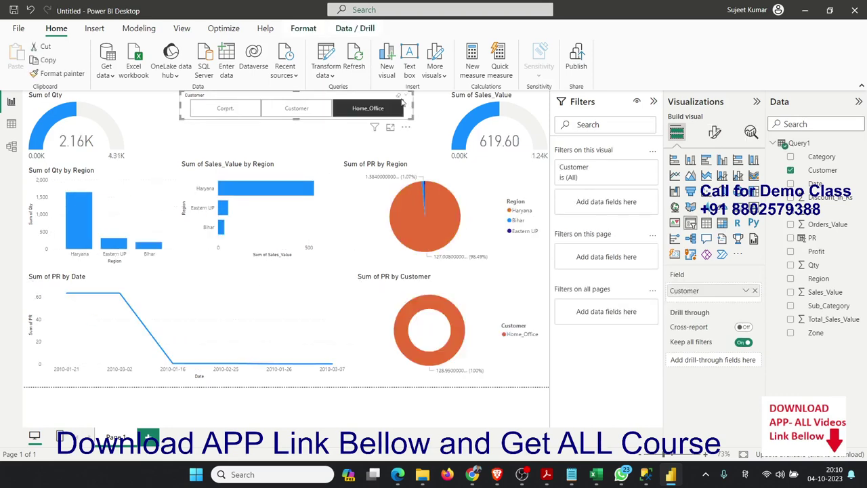
{"action": "left_click", "coordinate": [378, 112]}
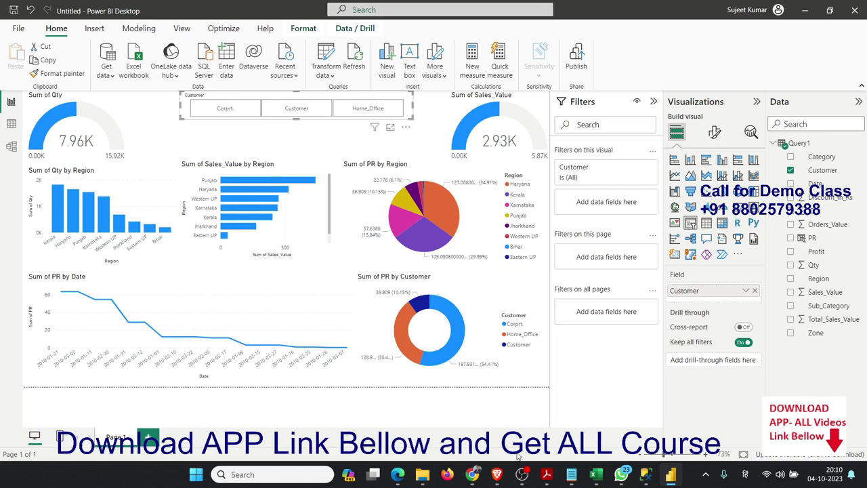
{"action": "mouse_move", "coordinate": [492, 473]}
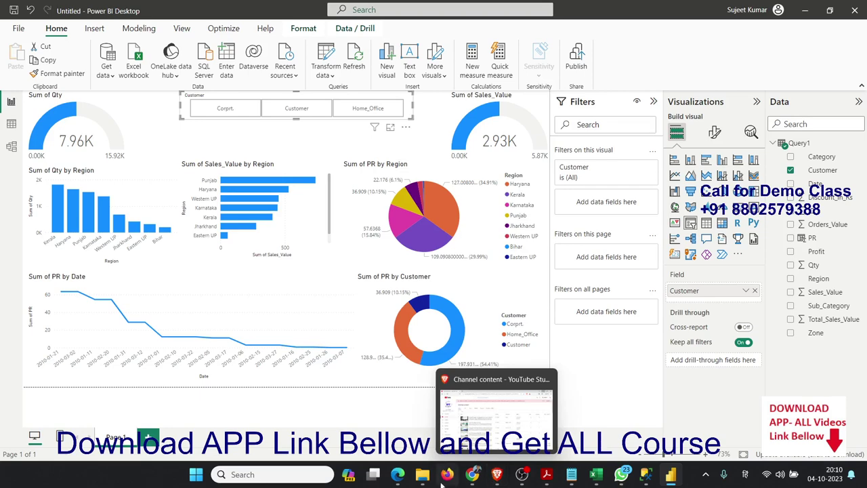
Step: Switch to the Edge window showing the IPT Power BI + SQL Server course page
{"action": "left_click", "coordinate": [405, 478]}
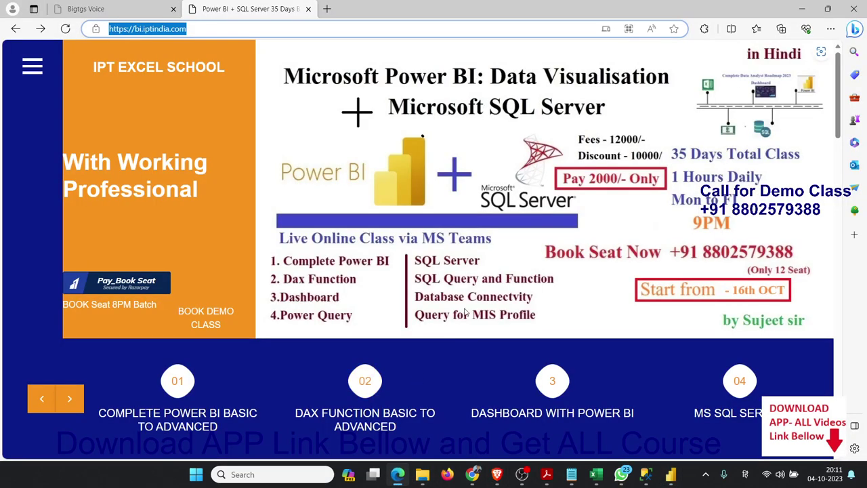